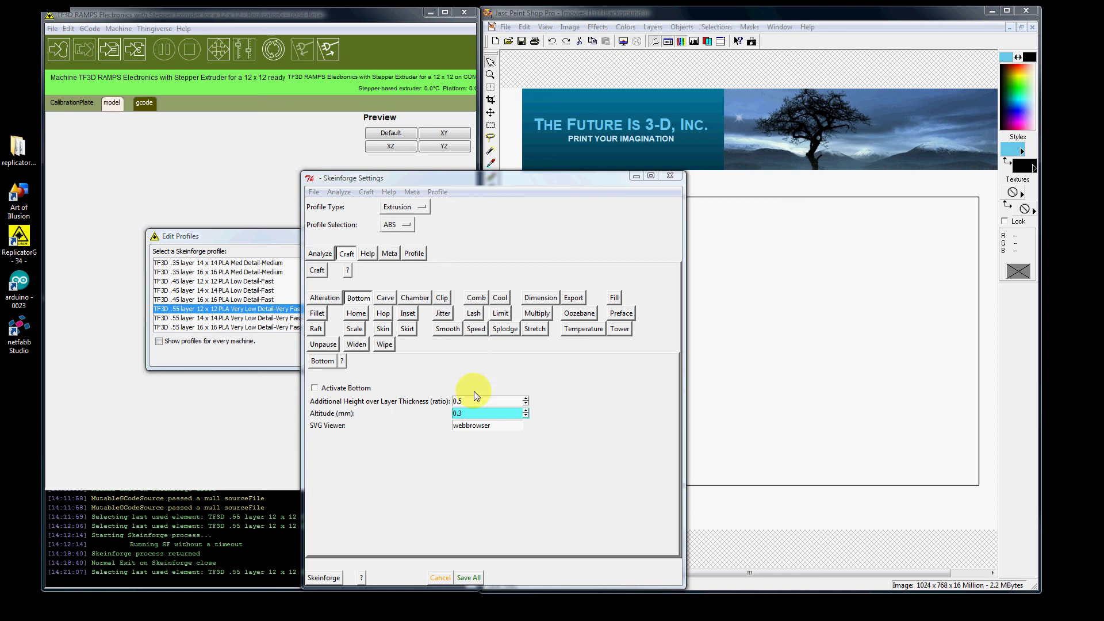
double_click(465, 412)
click(465, 412)
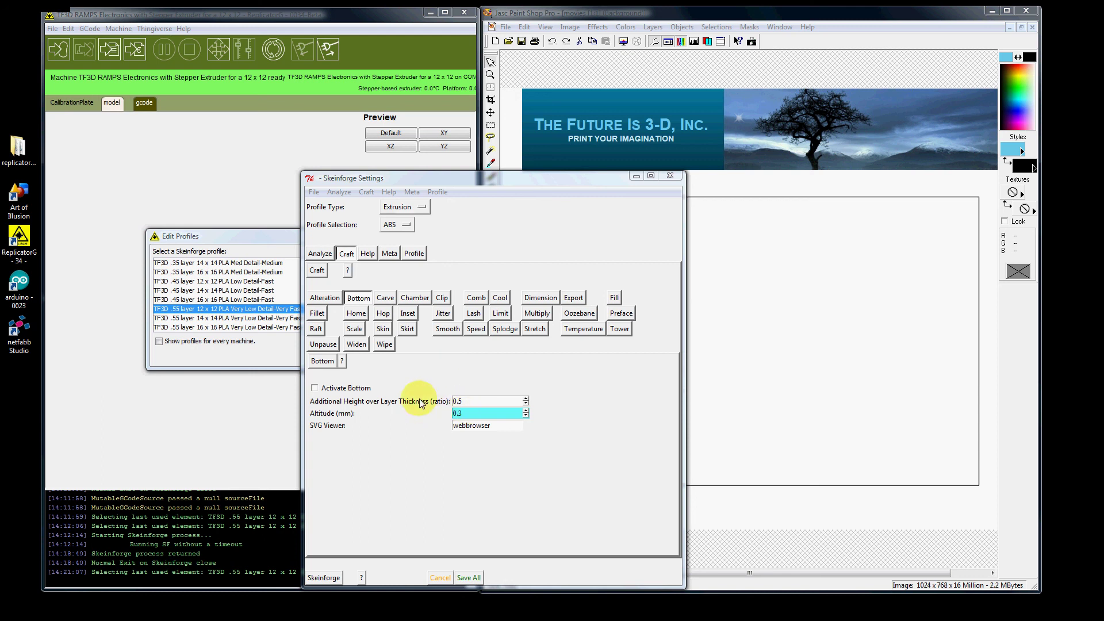